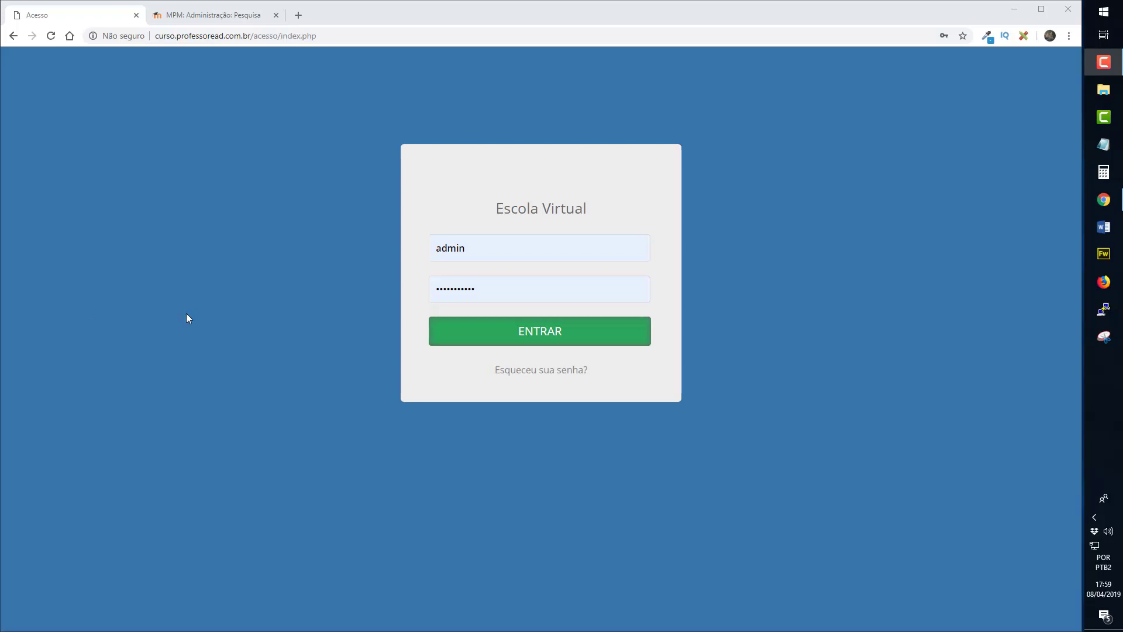
Step: Log in to the virtual school with the prefilled admin credentials and open the site's Logs ativos report
{"action": "left_click", "coordinate": [550, 343]}
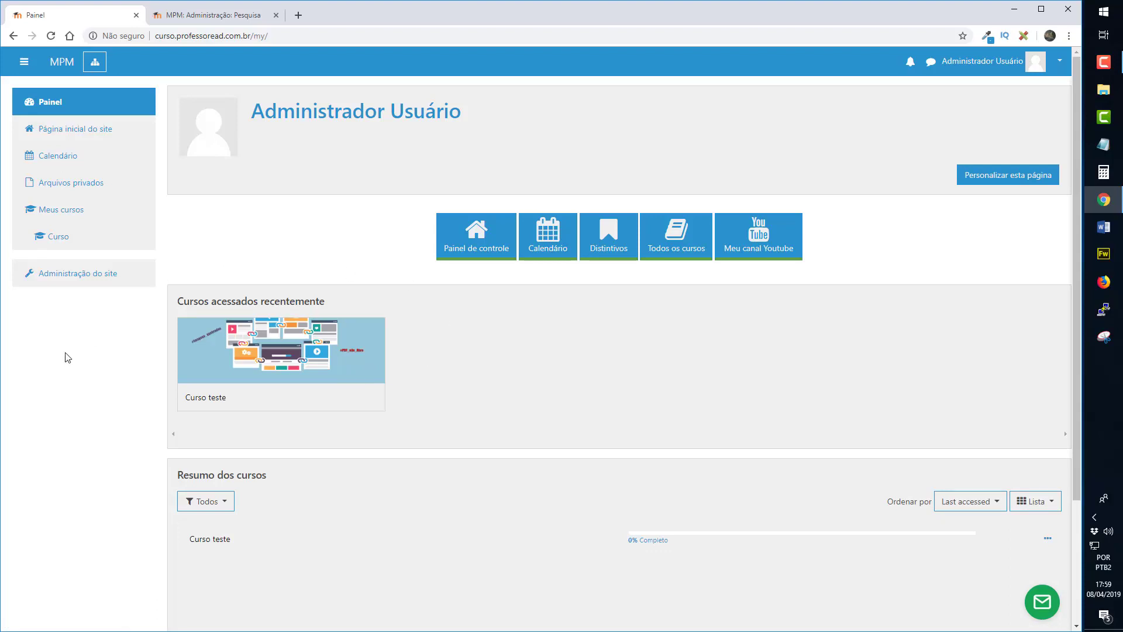
{"action": "left_click", "coordinate": [91, 279]}
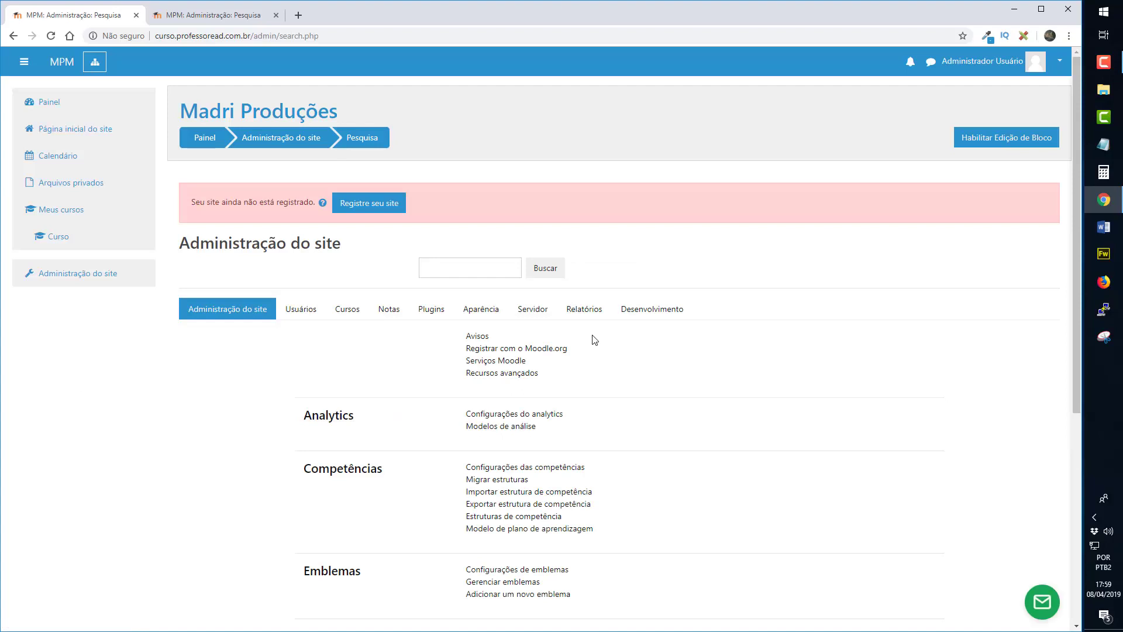
{"action": "left_click", "coordinate": [590, 314]}
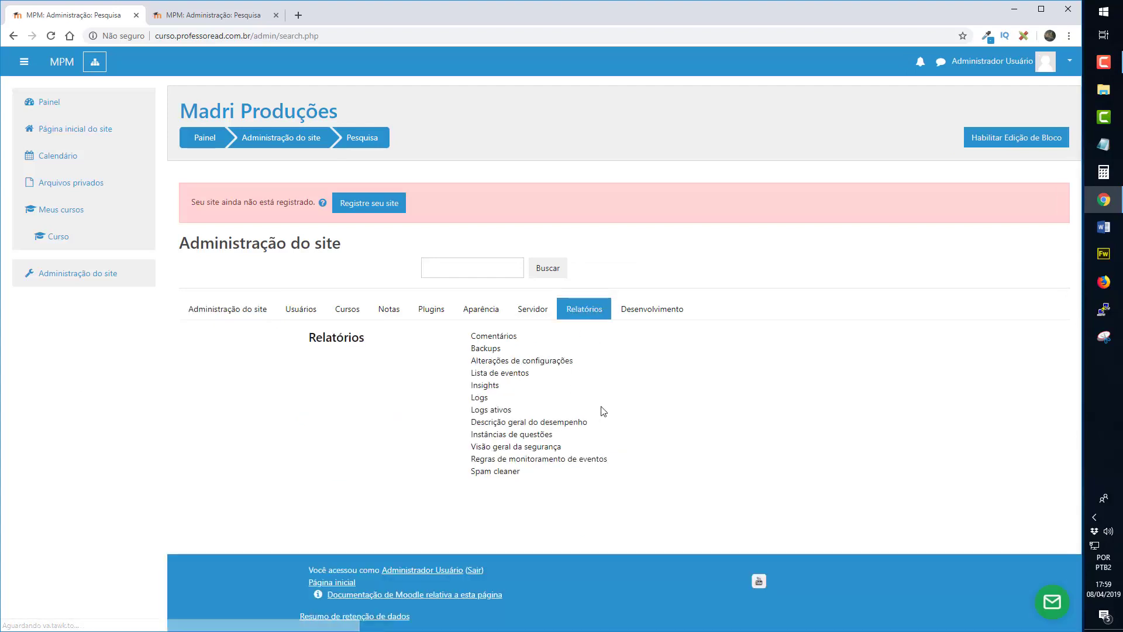
{"action": "left_click", "coordinate": [502, 412]}
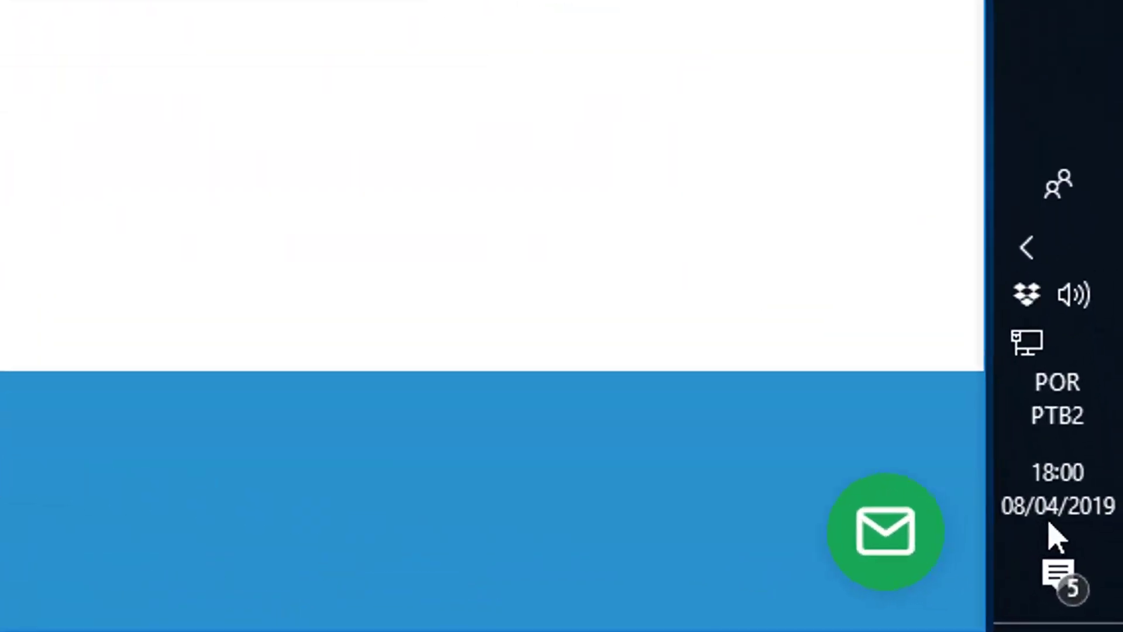
{"action": "mouse_move", "coordinate": [1044, 514]}
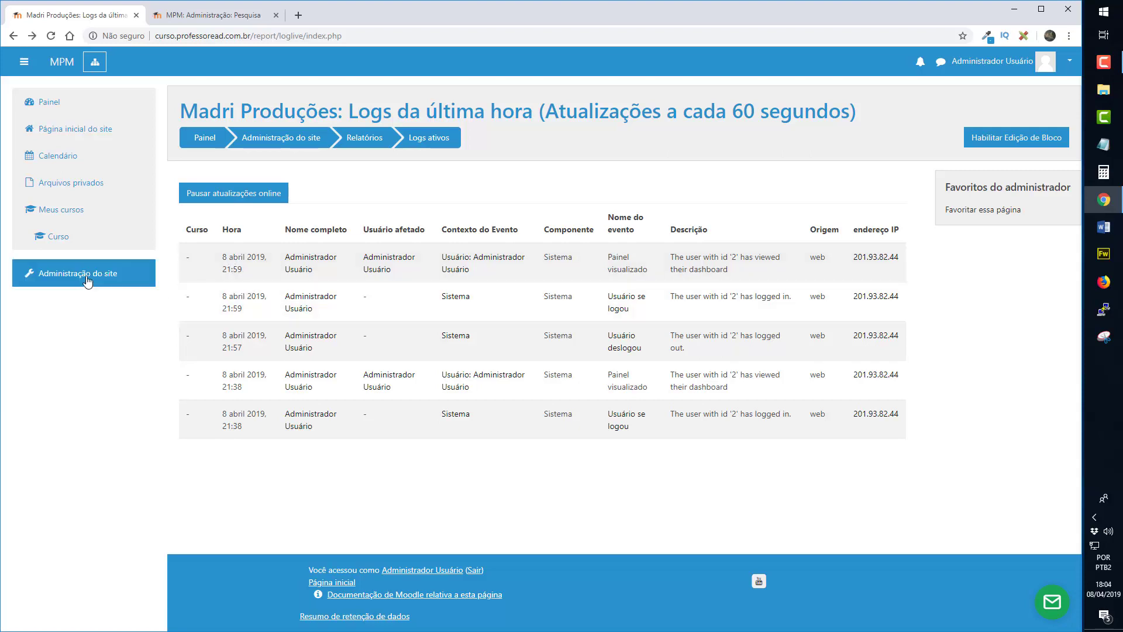
Step: Keep the live log open and search the site administration for "fuso" in a separate tab
{"action": "middle_click", "coordinate": [86, 274]}
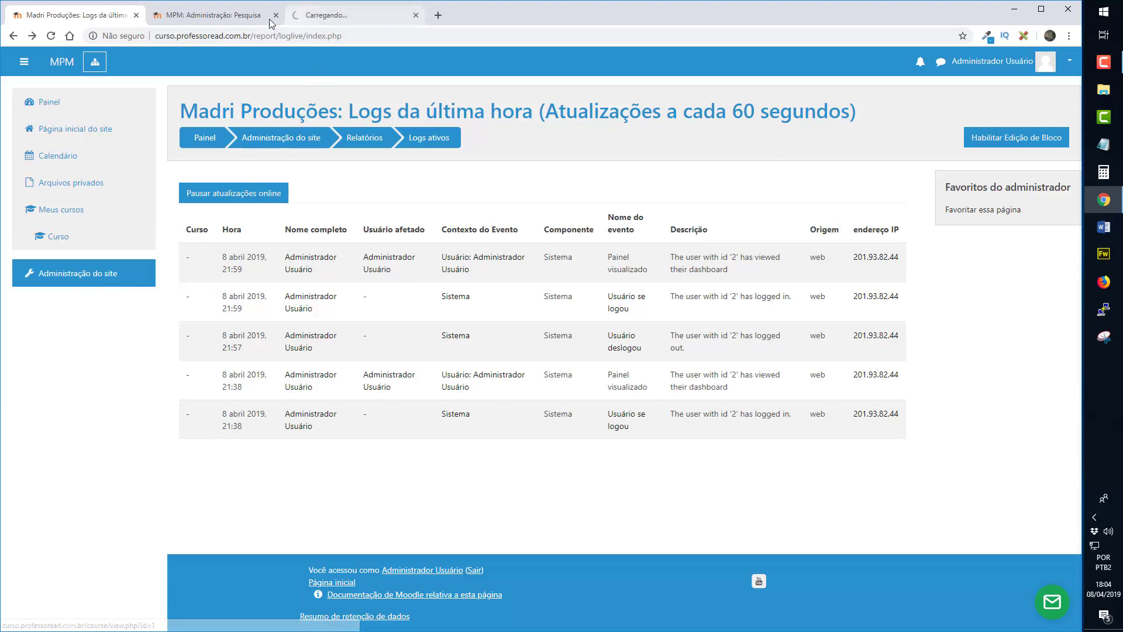
{"action": "left_click", "coordinate": [343, 18]}
{"action": "left_click", "coordinate": [213, 15]}
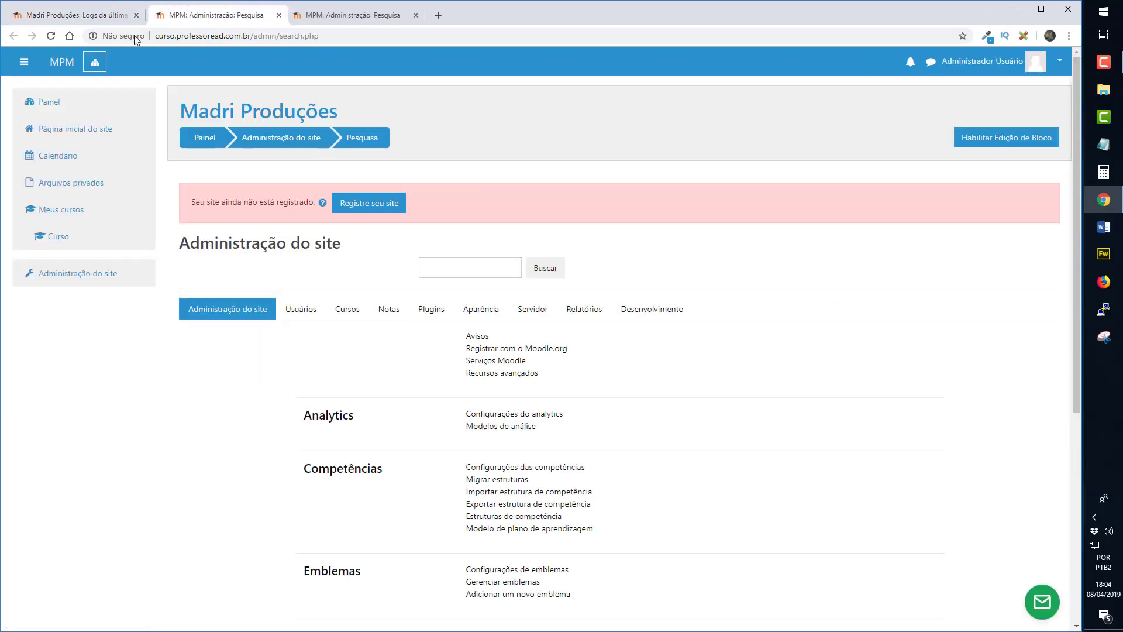
{"action": "left_click", "coordinate": [440, 266]}
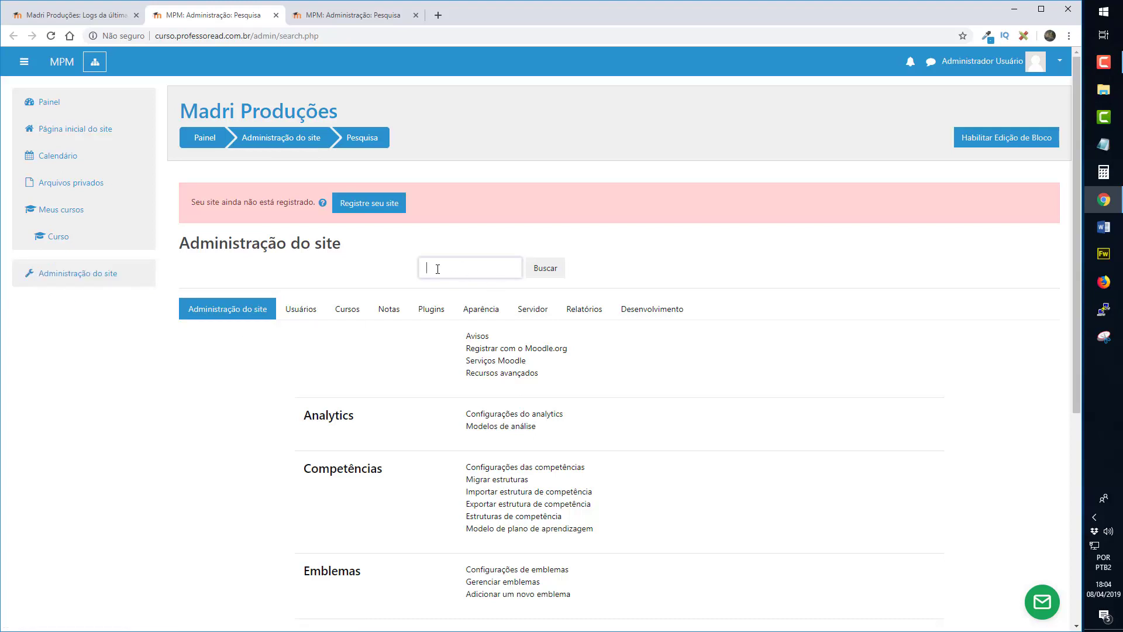
{"action": "type", "text": "fuso"}
{"action": "left_click", "coordinate": [558, 272]}
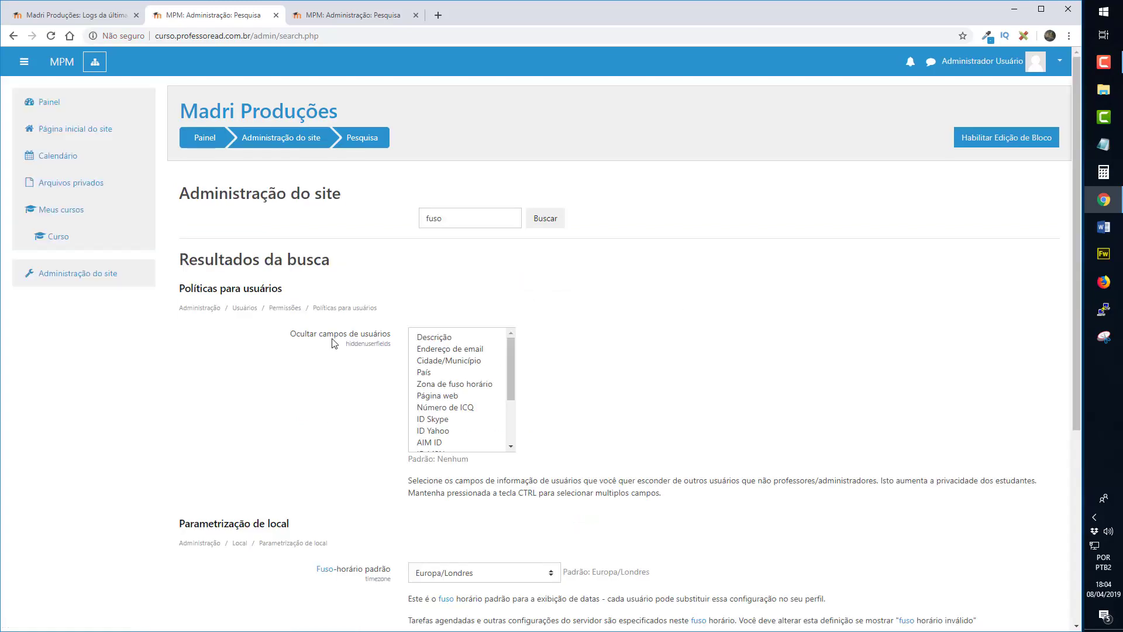
Step: Set the site's default timezone (Fuso-horário padrão) to América/São_Paulo
{"action": "scroll", "coordinate": [341, 343], "scroll_direction": "down", "scroll_amount": 3}
{"action": "scroll", "coordinate": [341, 348], "scroll_direction": "up", "scroll_amount": 3}
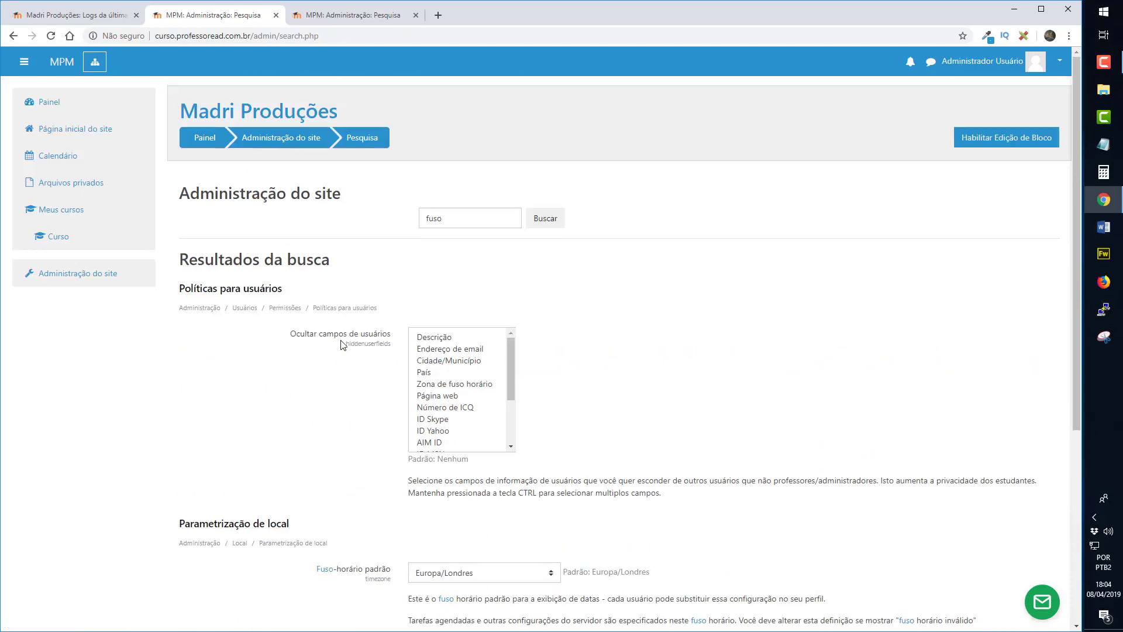
{"action": "scroll", "coordinate": [339, 351], "scroll_direction": "down", "scroll_amount": 5}
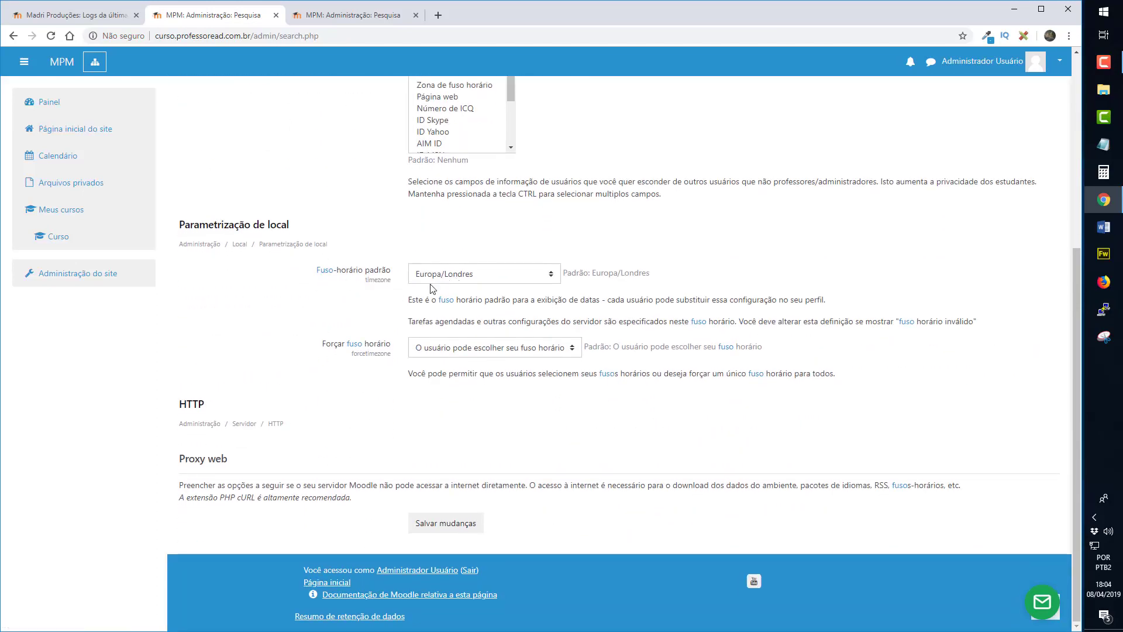
{"action": "left_click", "coordinate": [539, 280]}
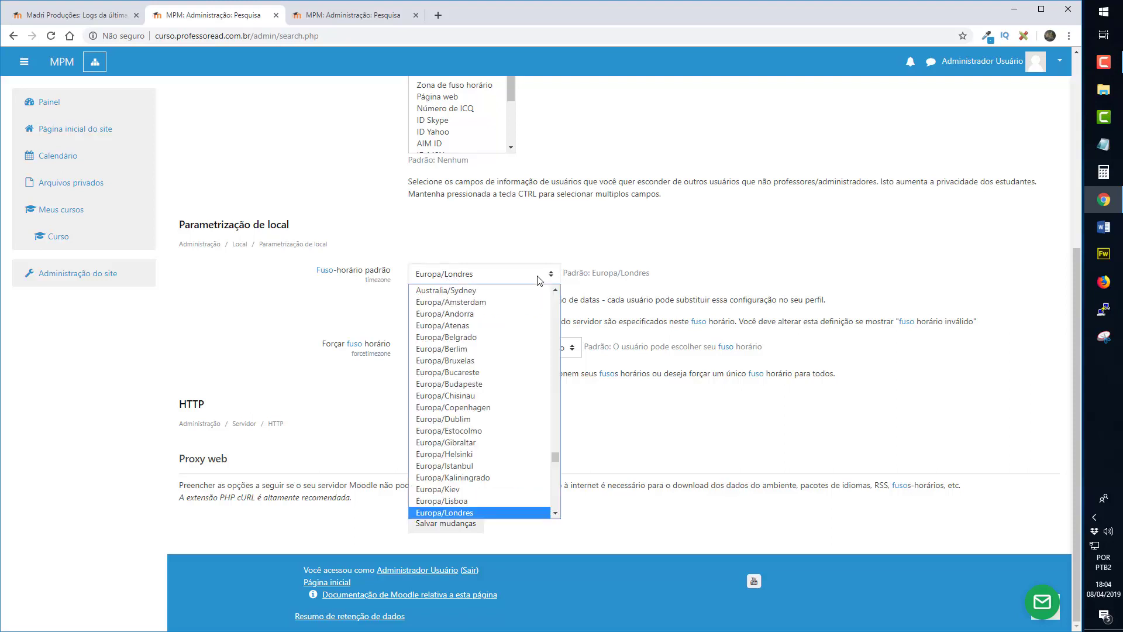
{"action": "left_click_drag", "start_coordinate": [557, 455], "coordinate": [565, 381]}
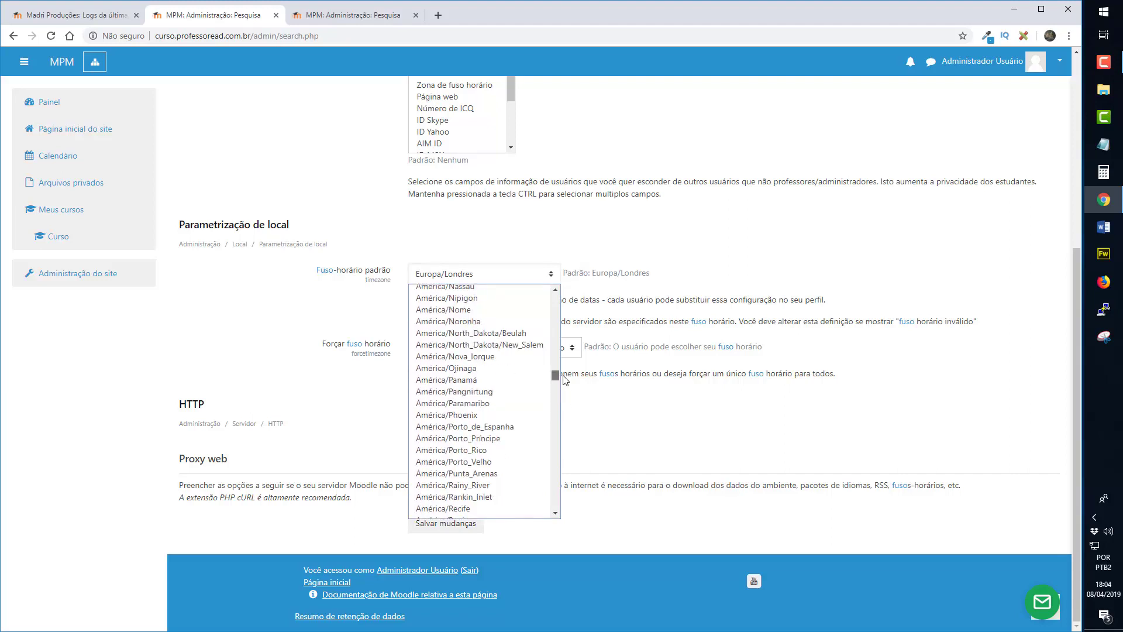
{"action": "left_click_drag", "start_coordinate": [565, 380], "coordinate": [557, 369]}
{"action": "scroll", "coordinate": [496, 427], "scroll_direction": "down", "scroll_amount": 3}
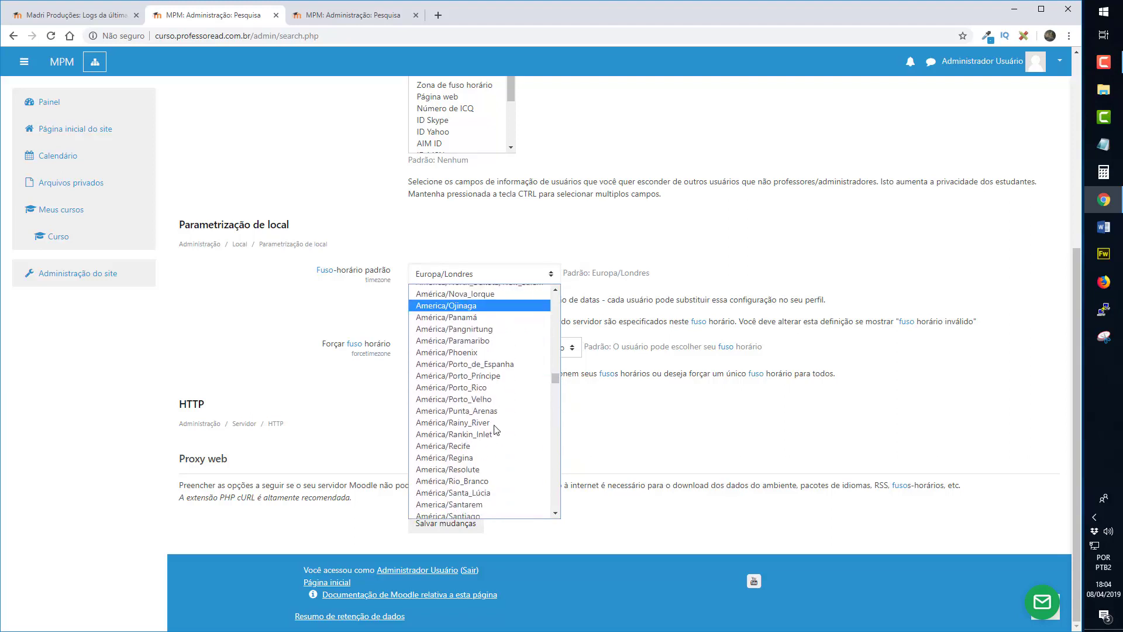
{"action": "scroll", "coordinate": [507, 424], "scroll_direction": "down", "scroll_amount": 3}
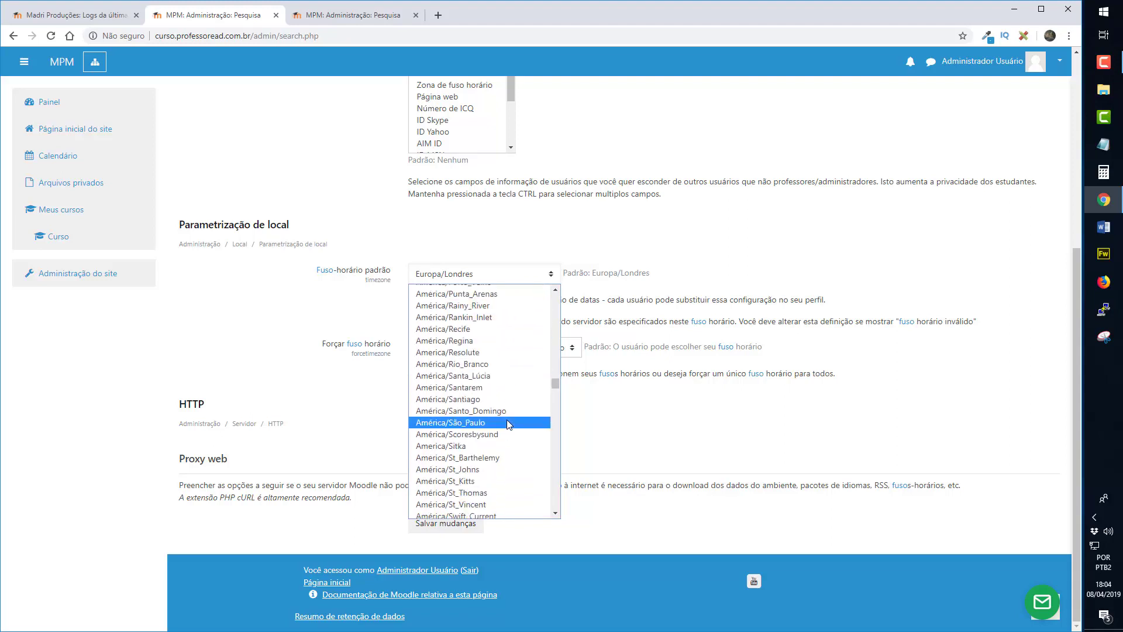
{"action": "left_click", "coordinate": [480, 424]}
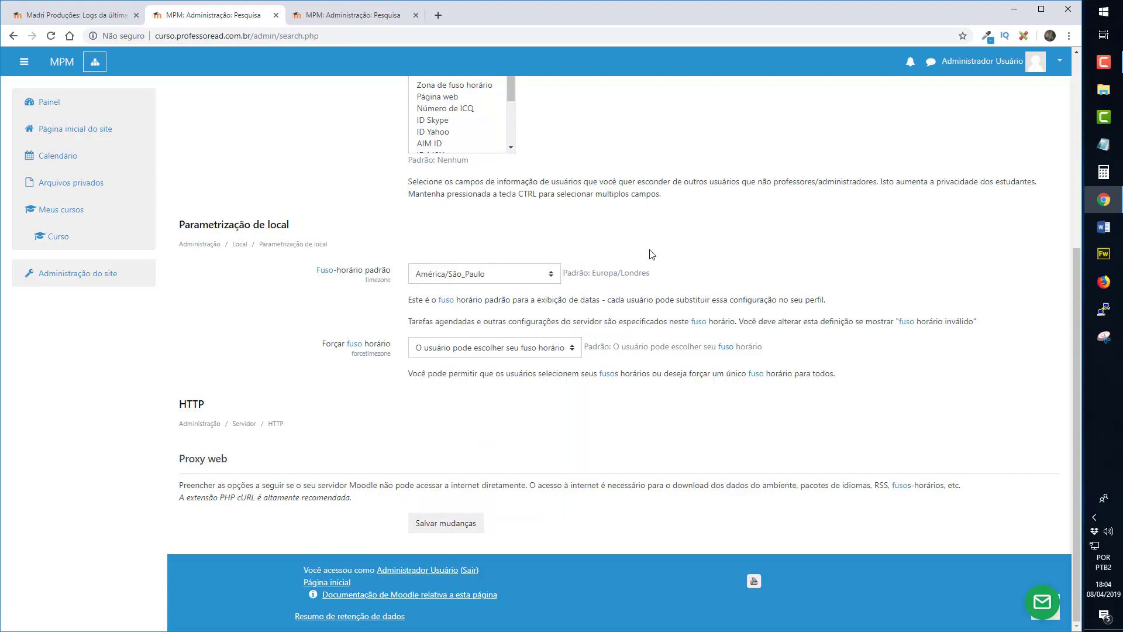
Step: Review the other América zones in the default timezone list, such as América/Bahia, and reselect América/São_Paulo
{"action": "left_click", "coordinate": [517, 278]}
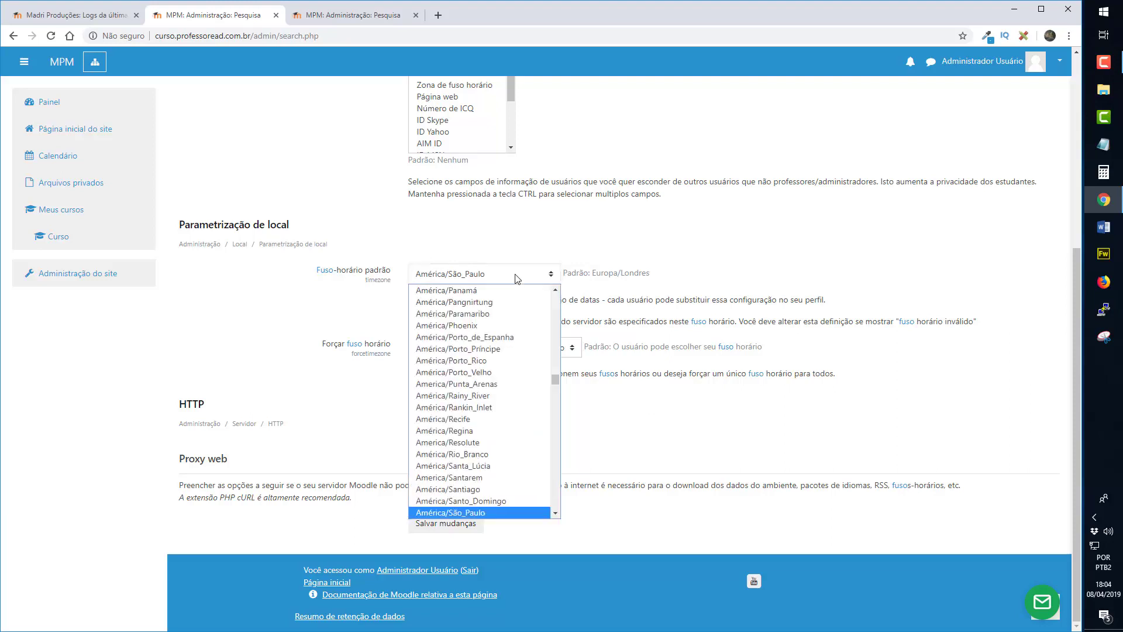
{"action": "left_click_drag", "start_coordinate": [556, 380], "coordinate": [559, 337]}
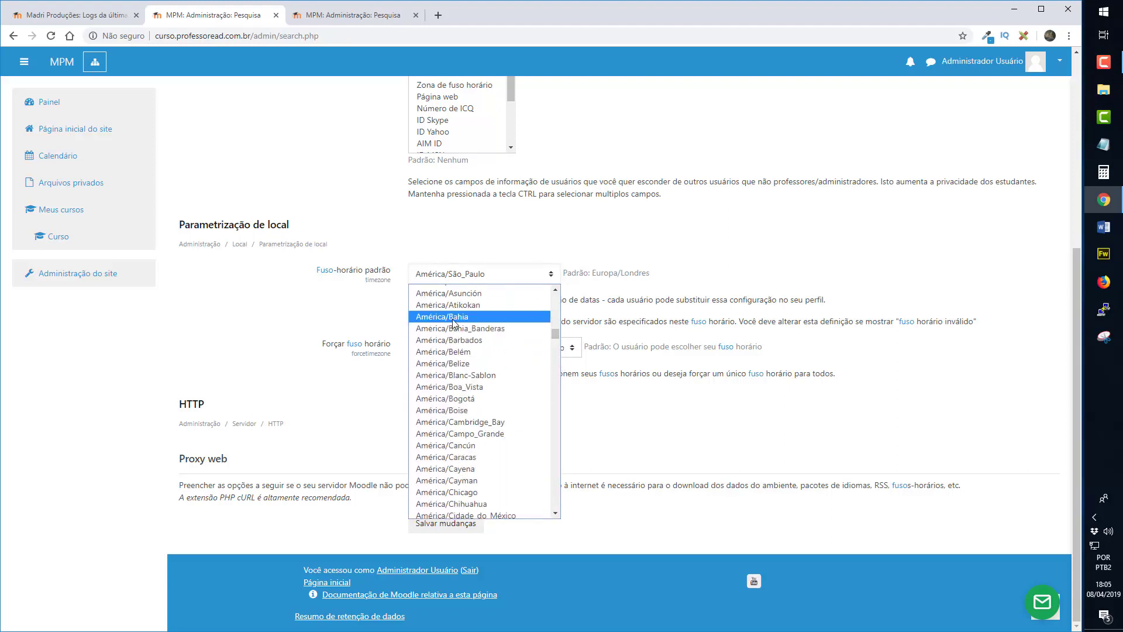
{"action": "left_click_drag", "start_coordinate": [557, 335], "coordinate": [556, 377]}
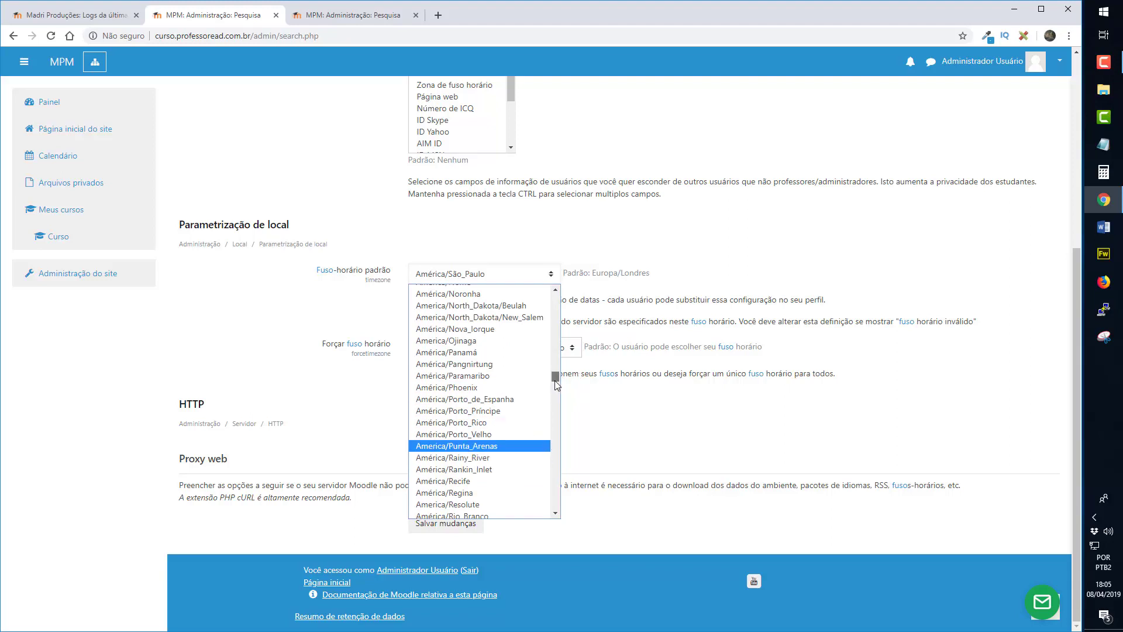
{"action": "scroll", "coordinate": [557, 383], "scroll_direction": "down", "scroll_amount": 3}
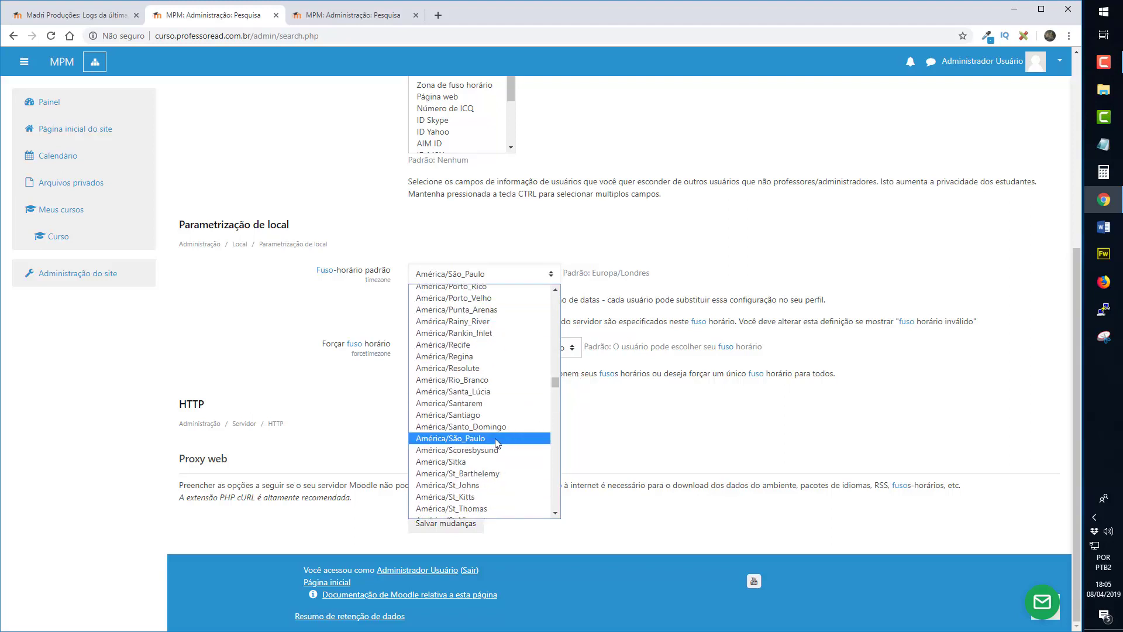
{"action": "left_click", "coordinate": [498, 440]}
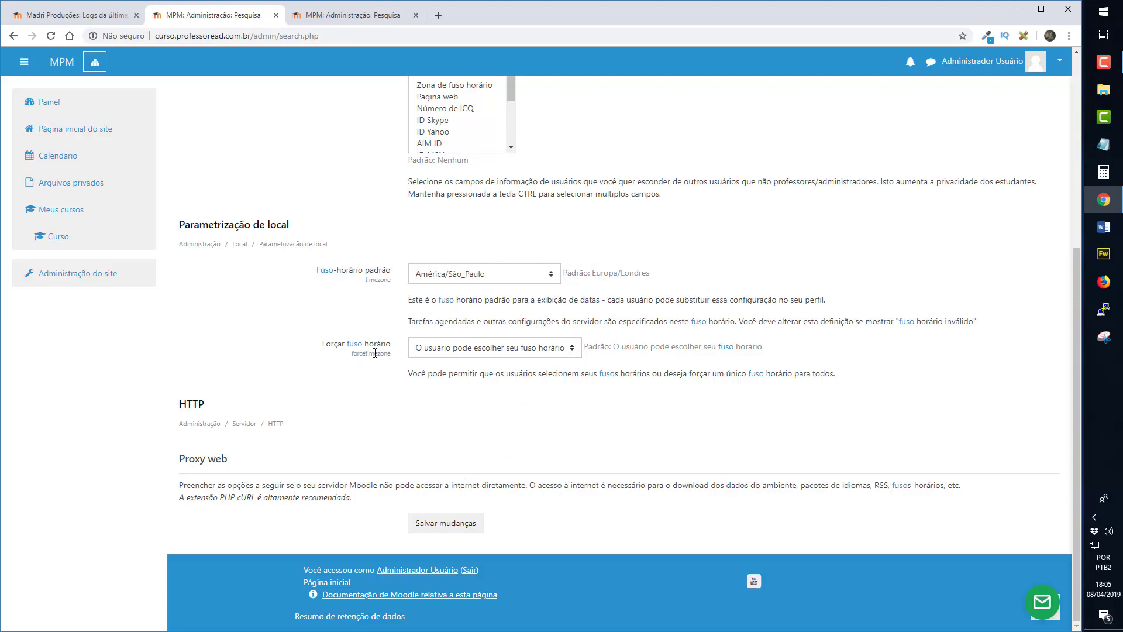
Step: Force the timezone (Forçar fuso horário) to América/São_Paulo for all users and save the changes
{"action": "left_click", "coordinate": [531, 350]}
{"action": "left_click_drag", "start_coordinate": [576, 577], "coordinate": [604, 408]}
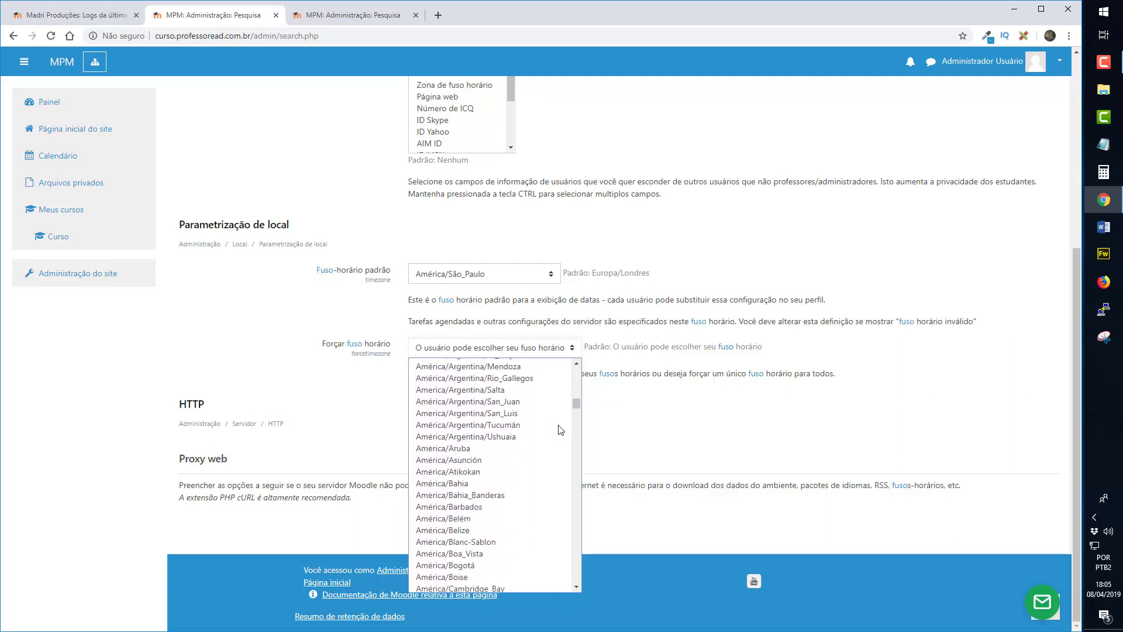
{"action": "scroll", "coordinate": [531, 432], "scroll_direction": "up", "scroll_amount": 4}
{"action": "left_click", "coordinate": [532, 436]}
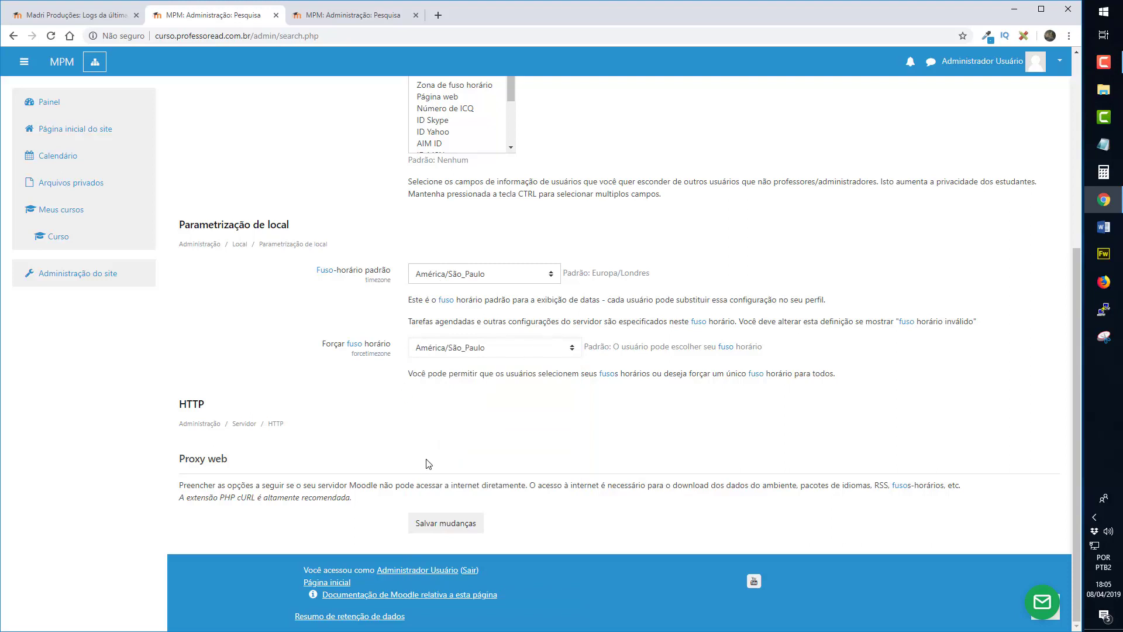
{"action": "left_click", "coordinate": [446, 523]}
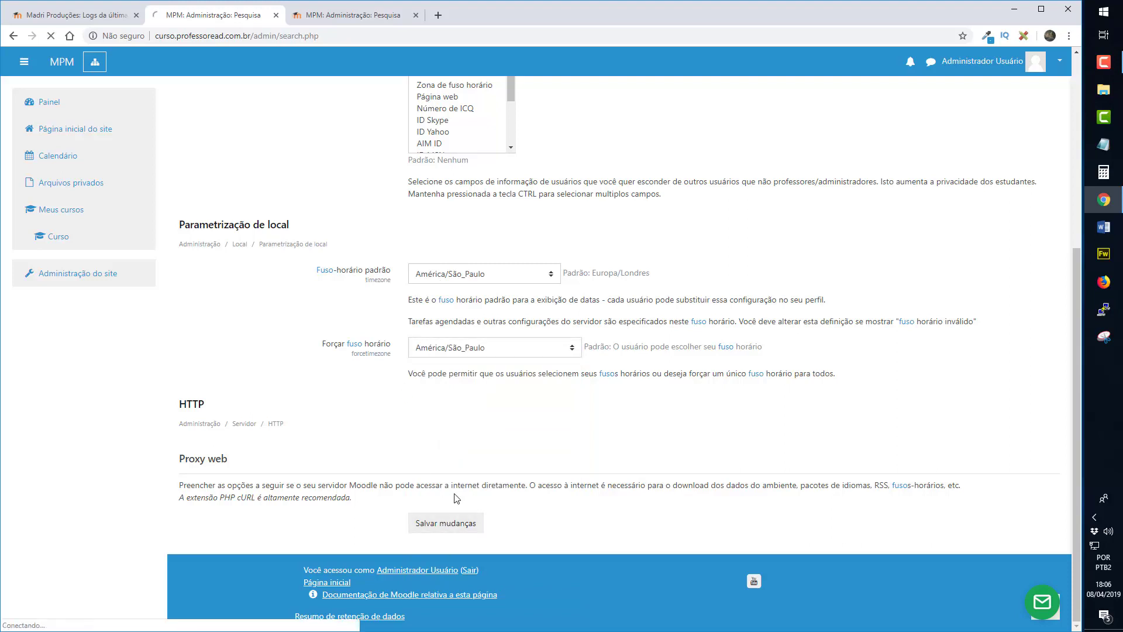
Step: Reload the Logs ativos report and compare the newest entry's time with the computer's clock
{"action": "left_click", "coordinate": [76, 14]}
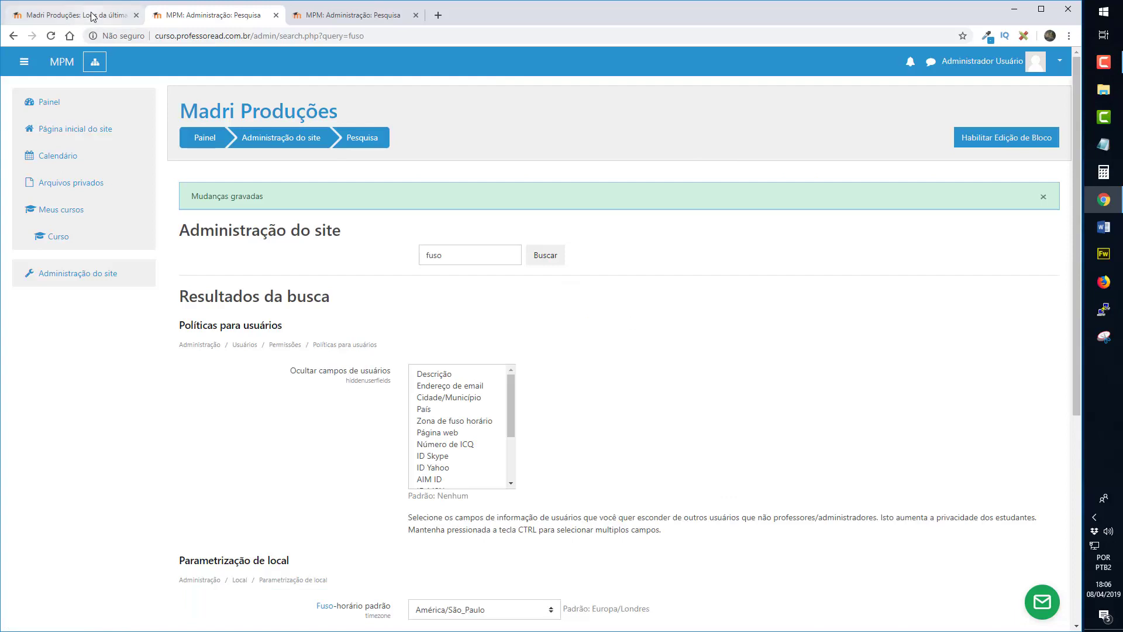
{"action": "key", "text": "F5"}
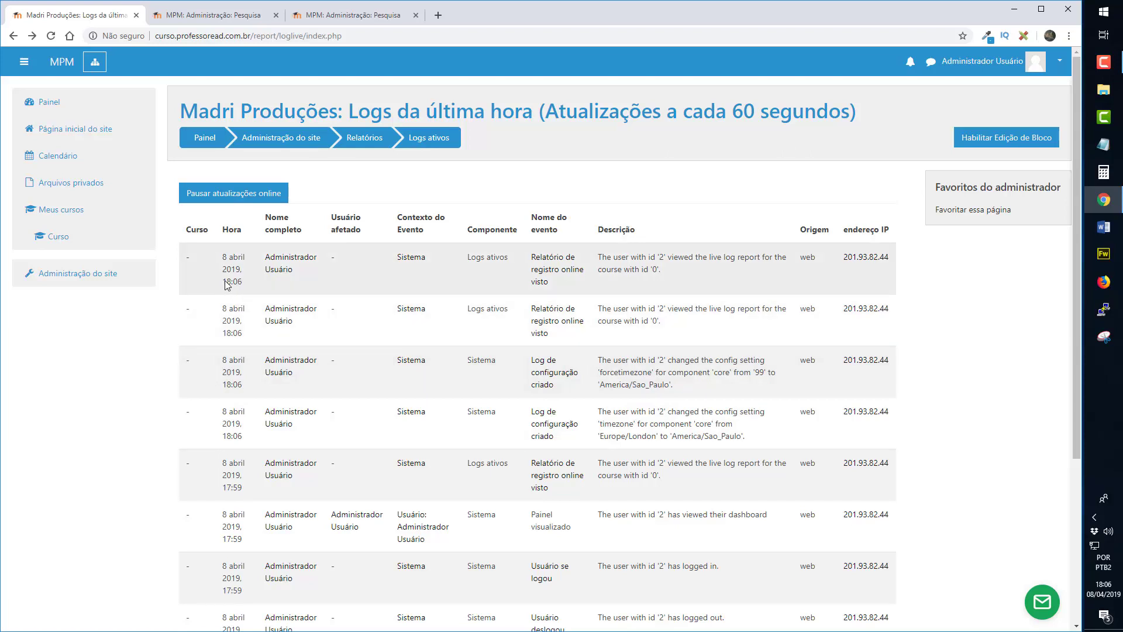
{"action": "left_click_drag", "start_coordinate": [223, 283], "coordinate": [244, 284]}
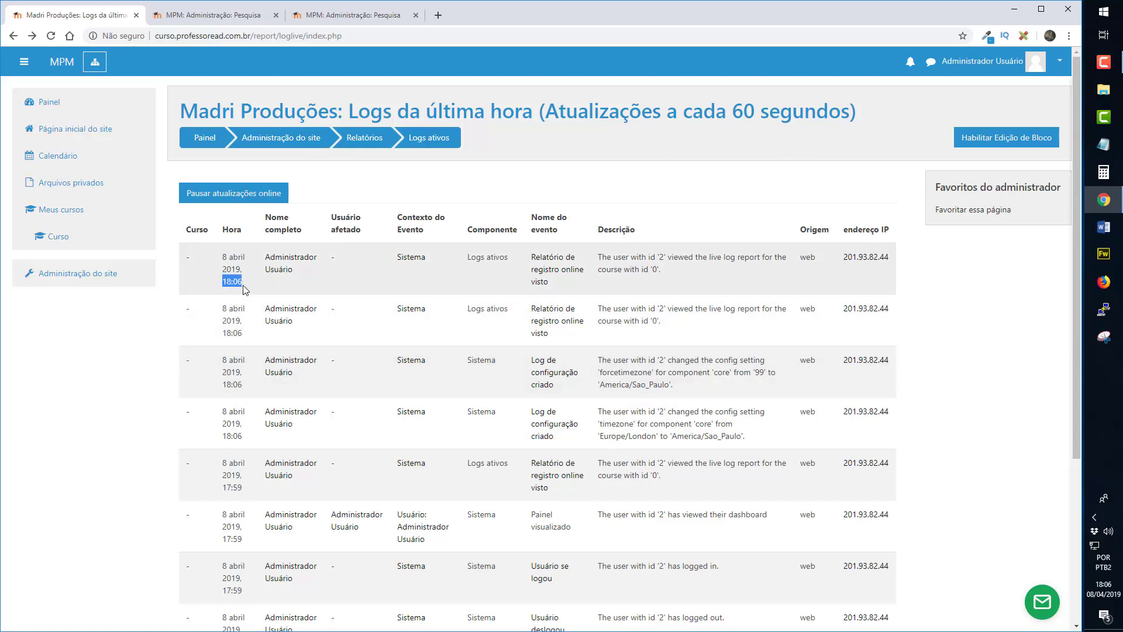
{"action": "left_click", "coordinate": [1104, 585]}
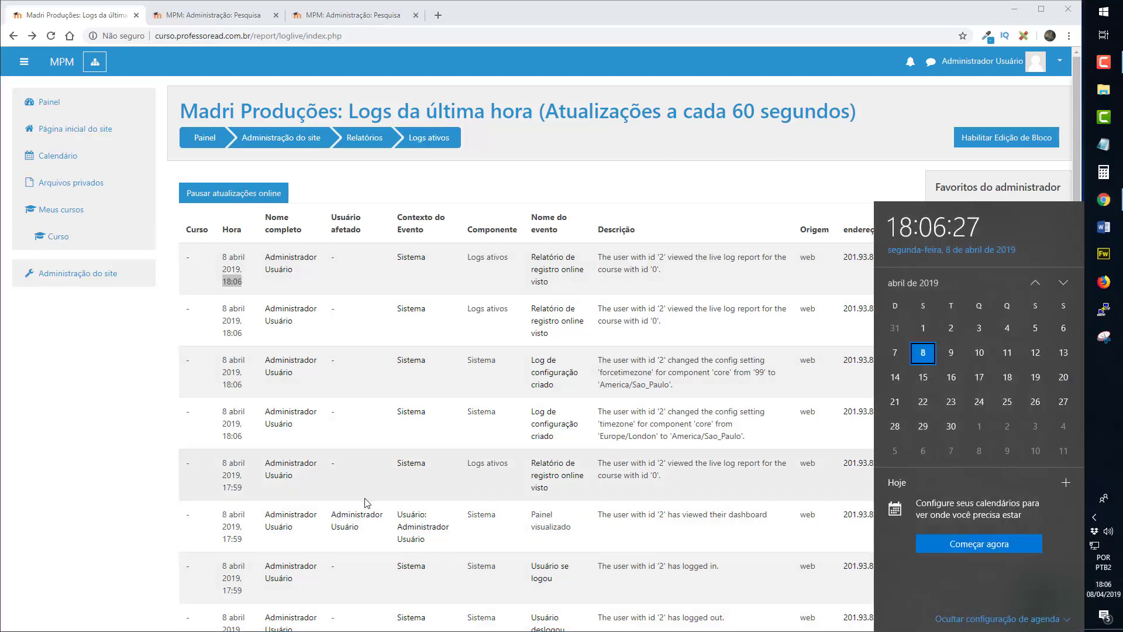
{"action": "left_click", "coordinate": [462, 482]}
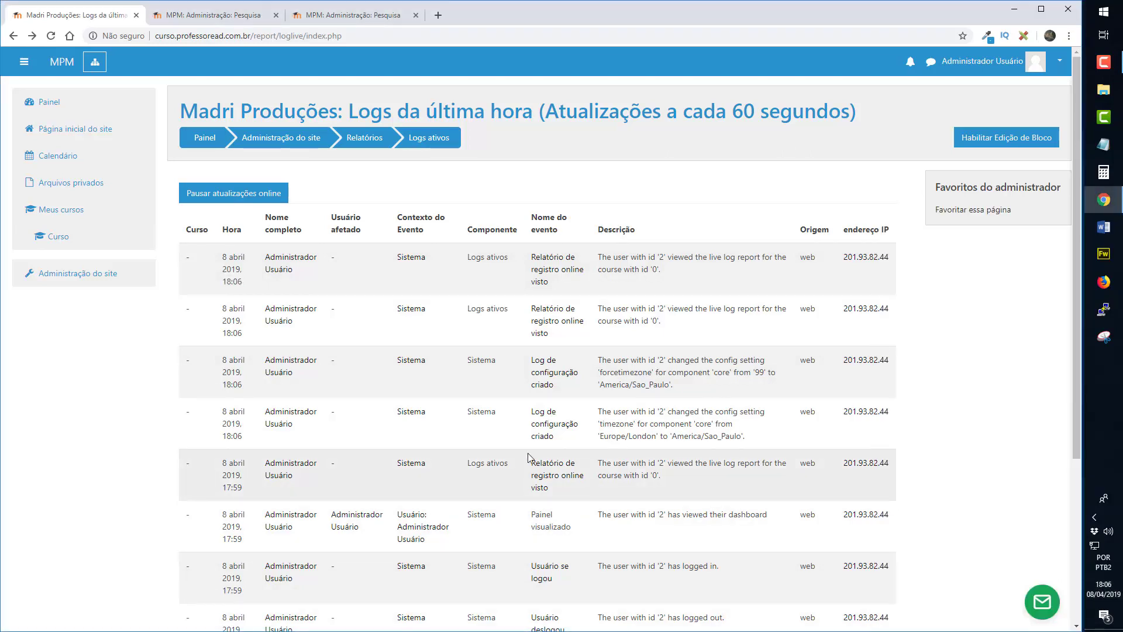